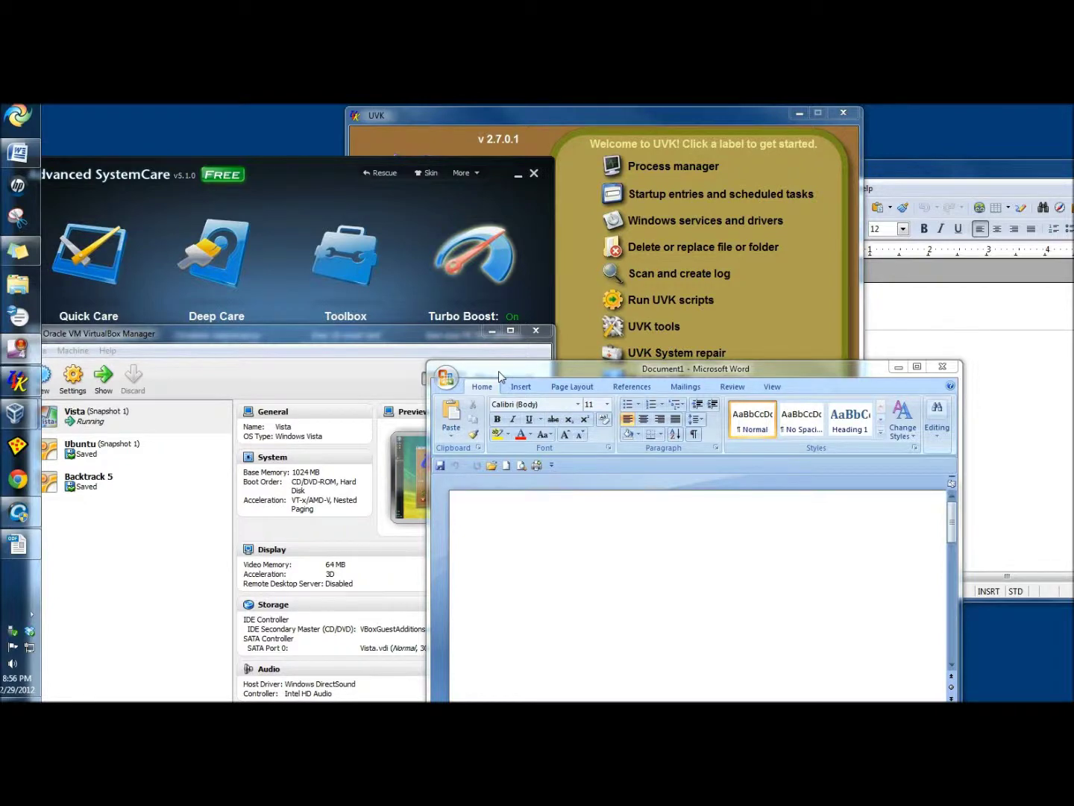
Step: Shake Word's title bar to hide the other windows, then shake again to restore them
{"action": "left_click_drag", "start_coordinate": [498, 370], "coordinate": [501, 366]}
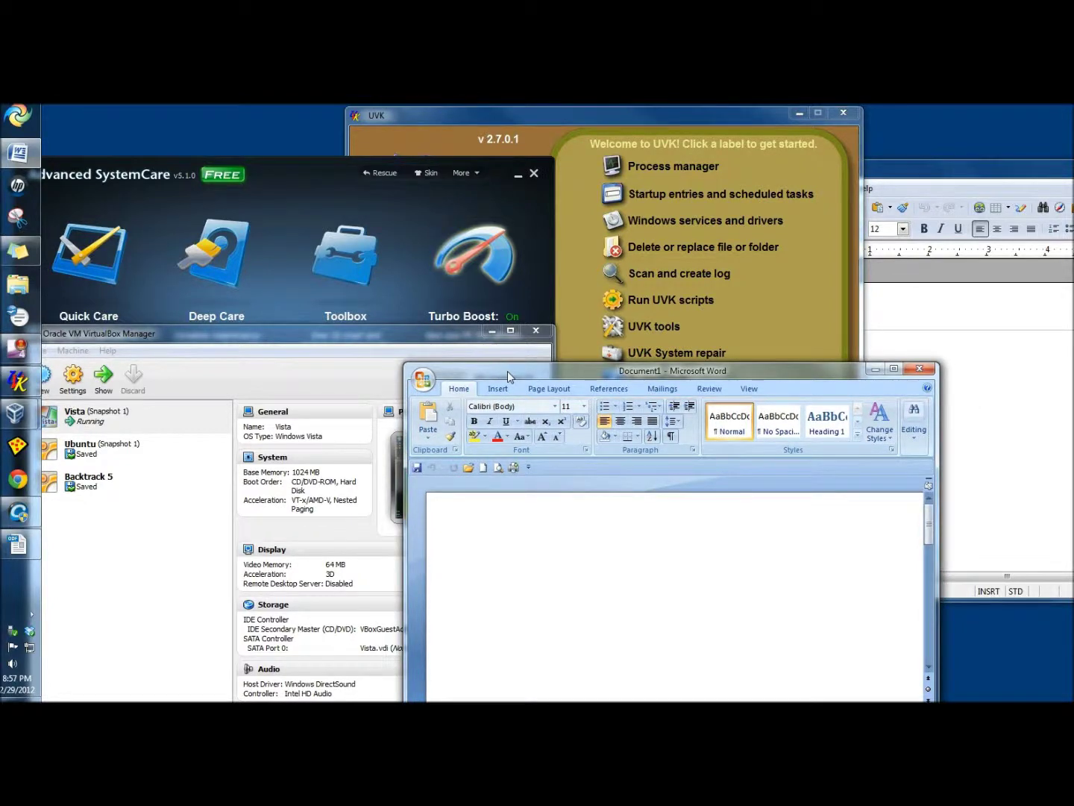
{"action": "left_click_drag", "start_coordinate": [547, 374], "coordinate": [550, 376]}
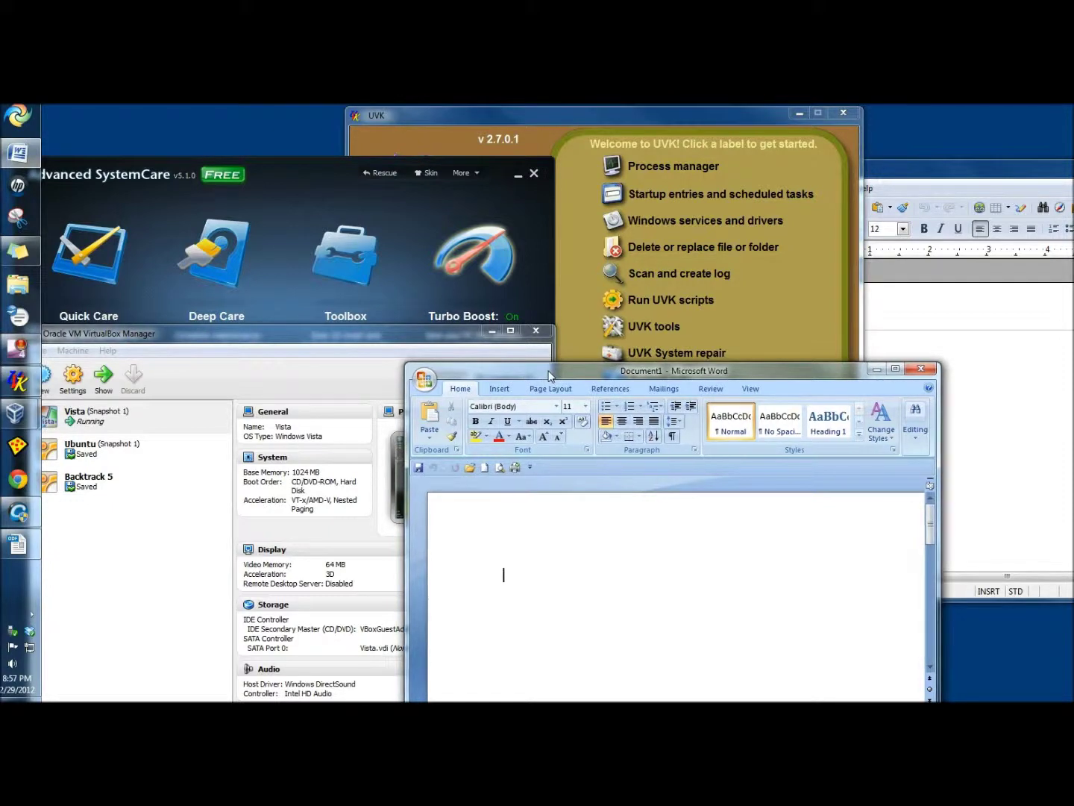
{"action": "left_click_drag", "start_coordinate": [551, 375], "coordinate": [462, 362]}
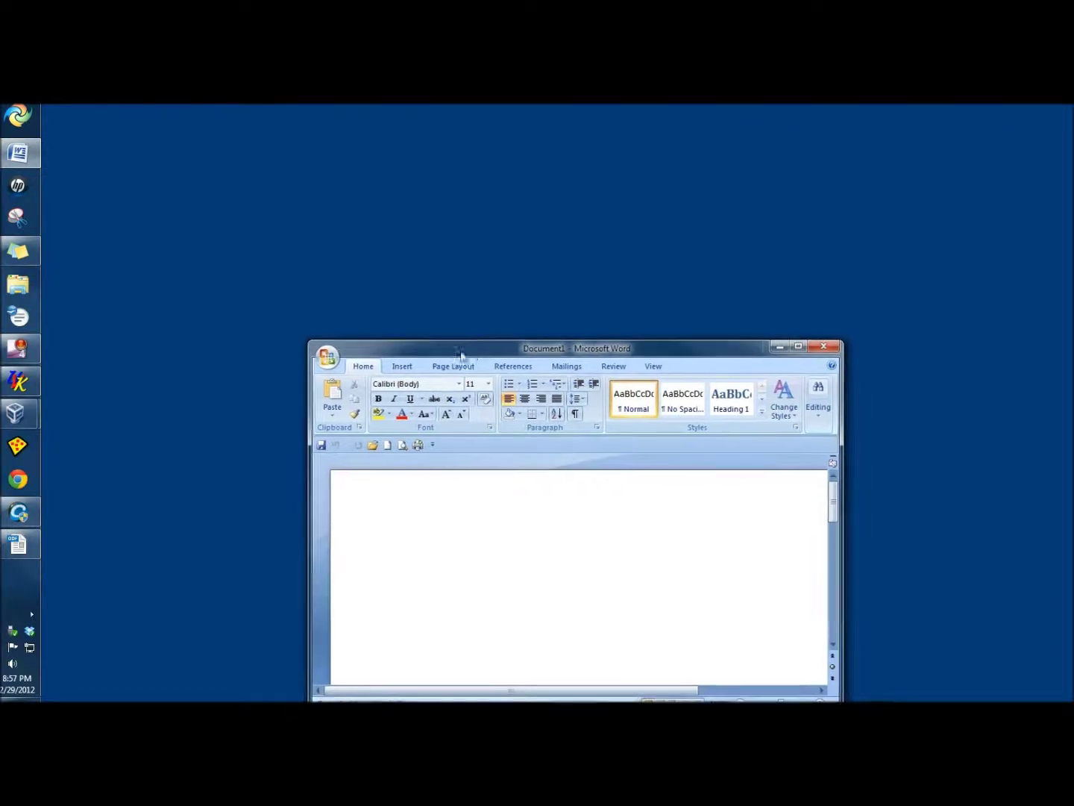
{"action": "left_click_drag", "start_coordinate": [461, 362], "coordinate": [437, 361]}
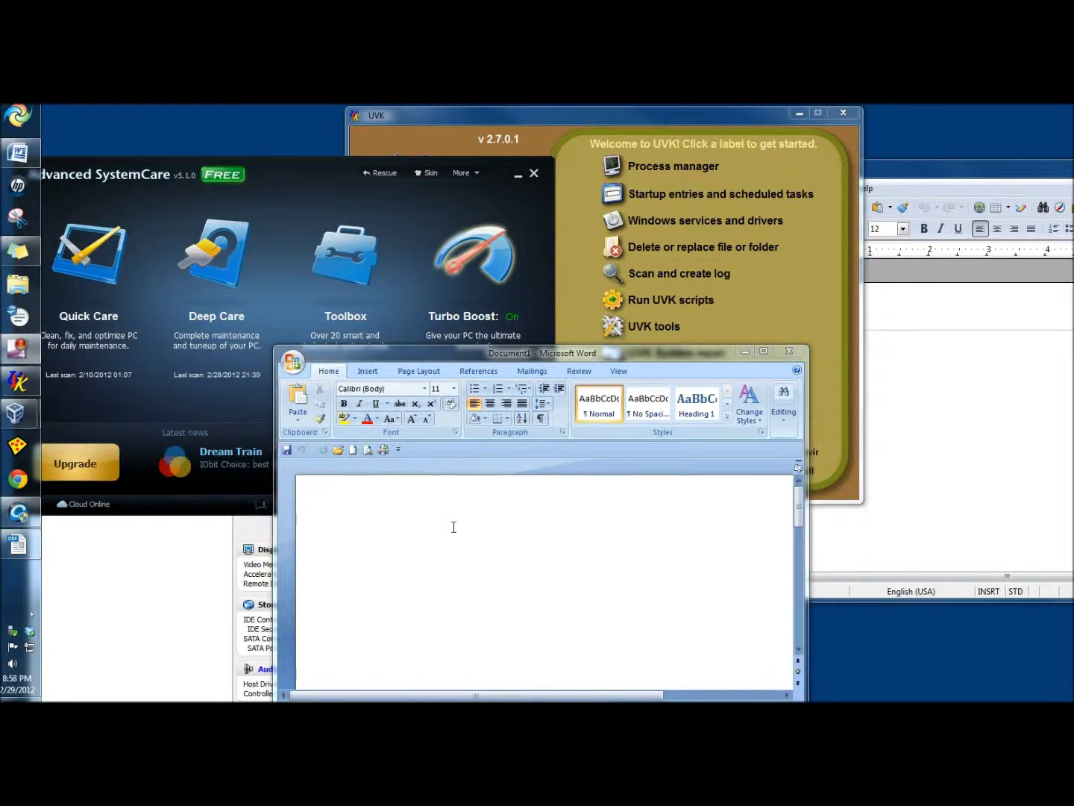
Step: Cycle Flip 3D past the UVK window to the virtual machine window, then exit
{"action": "key", "text": "super+Tab"}
{"action": "key", "text": "super+Tab"}
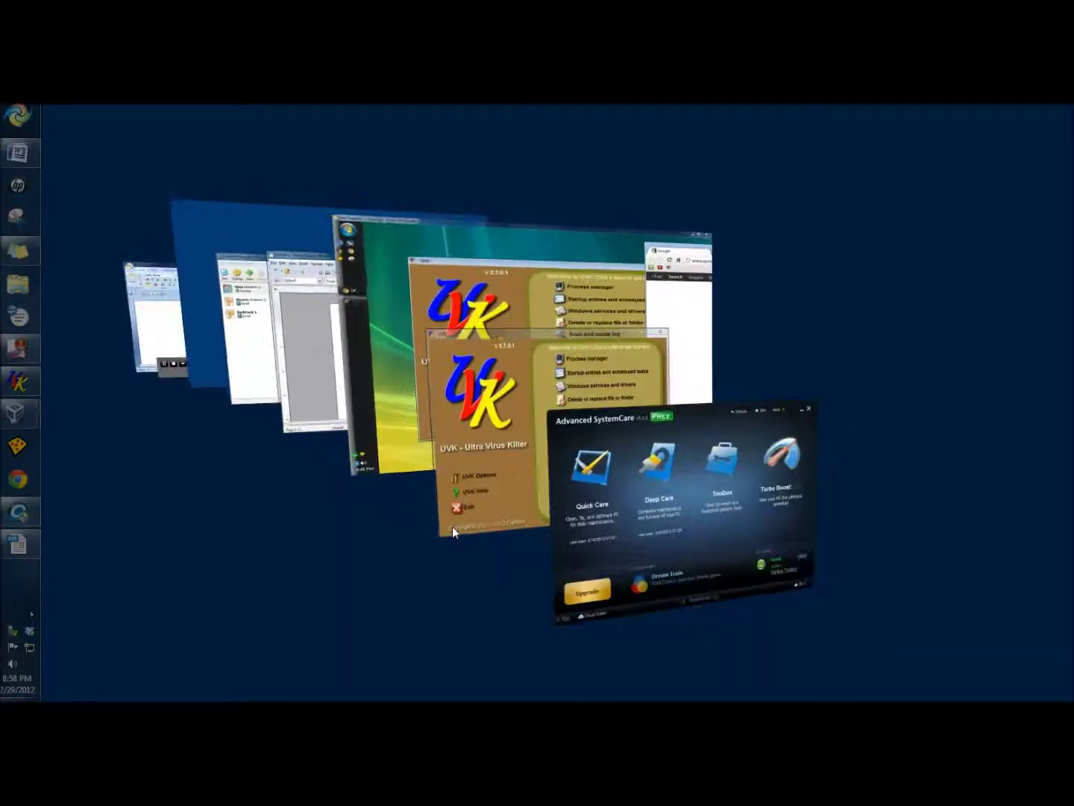
{"action": "key", "text": "super+Tab"}
{"action": "key", "text": "super+Tab"}
{"action": "key", "text": "super+Tab"}
{"action": "key", "text": "super+Tab"}
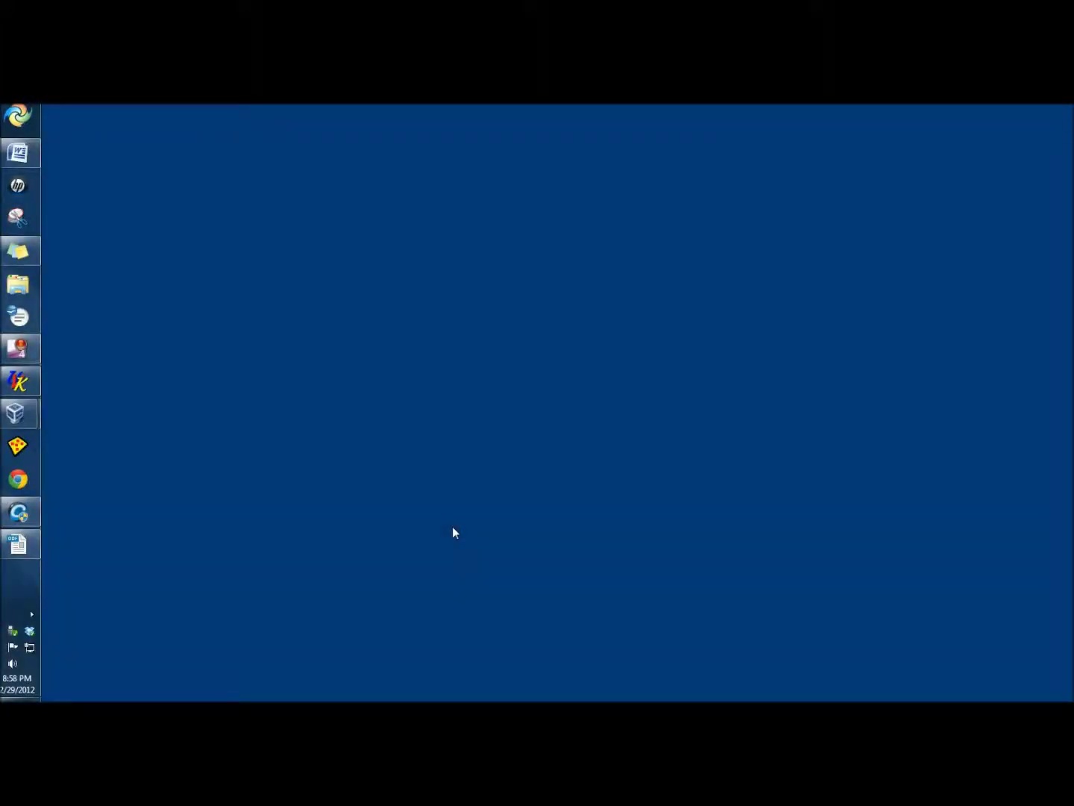
{"action": "key", "text": "super+Tab"}
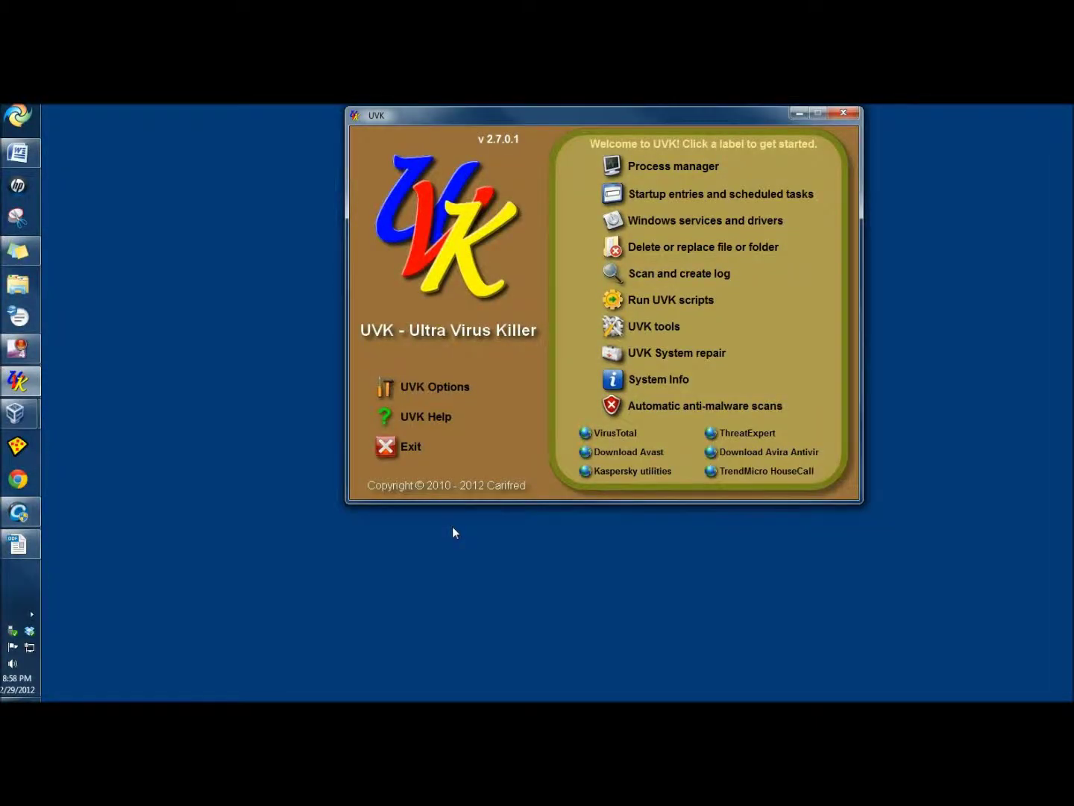
{"action": "key", "text": "super+Tab"}
{"action": "key", "text": "super+Tab"}
{"action": "key", "text": "super"}
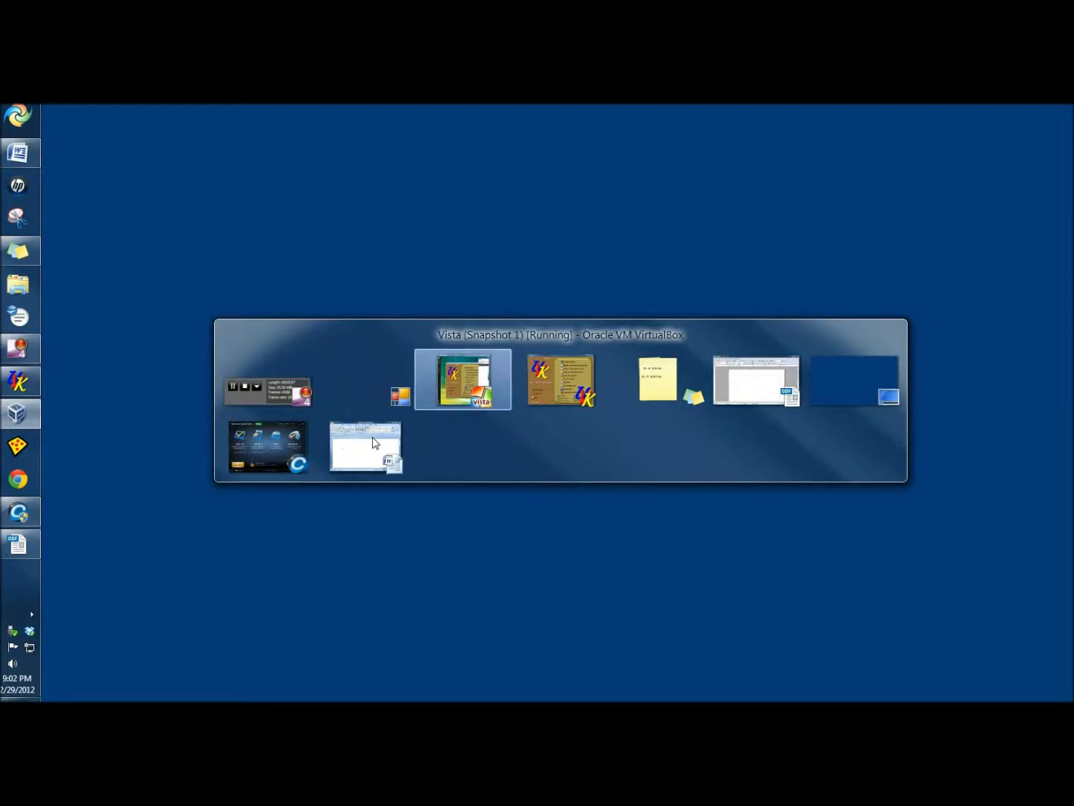
Step: Cycle Alt+Tab thumbnails past Desktop and Advanced SystemCare, then show the desktop
{"action": "key", "text": "Tab"}
{"action": "key", "text": "Tab"}
{"action": "key", "text": "Tab"}
{"action": "key", "text": "Tab"}
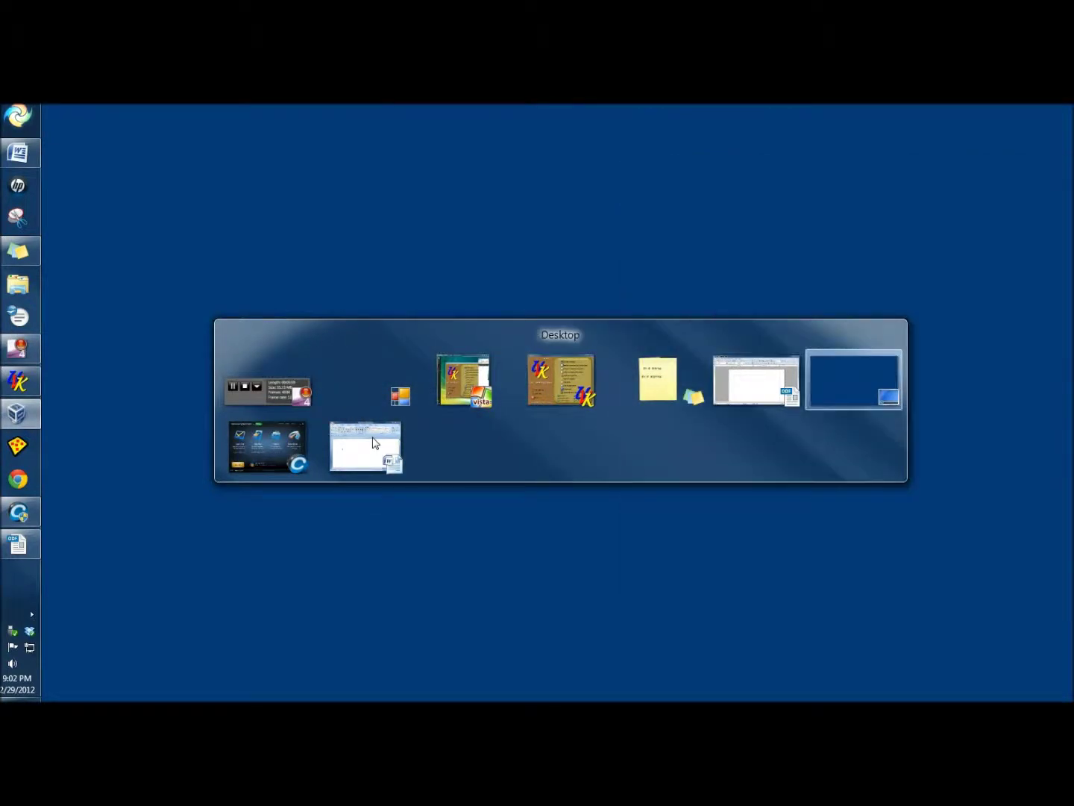
{"action": "key", "text": "Tab"}
{"action": "key", "text": "alt+Tab"}
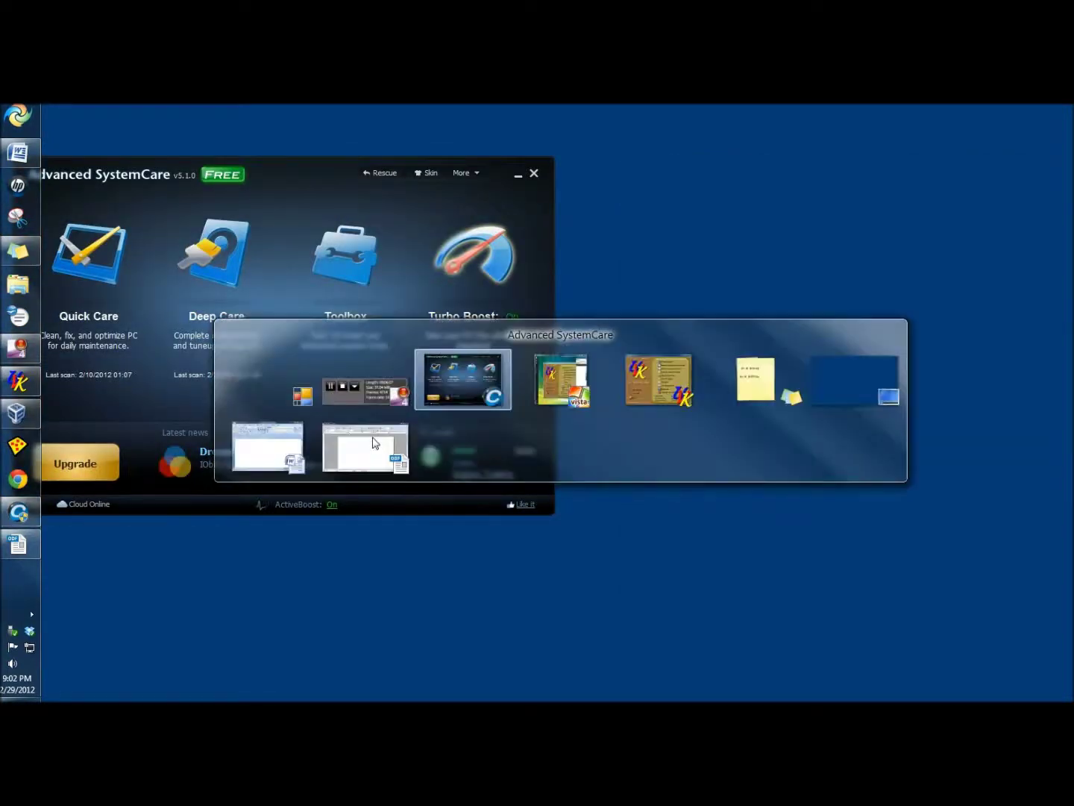
{"action": "key", "text": "Tab"}
{"action": "key", "text": "super+d"}
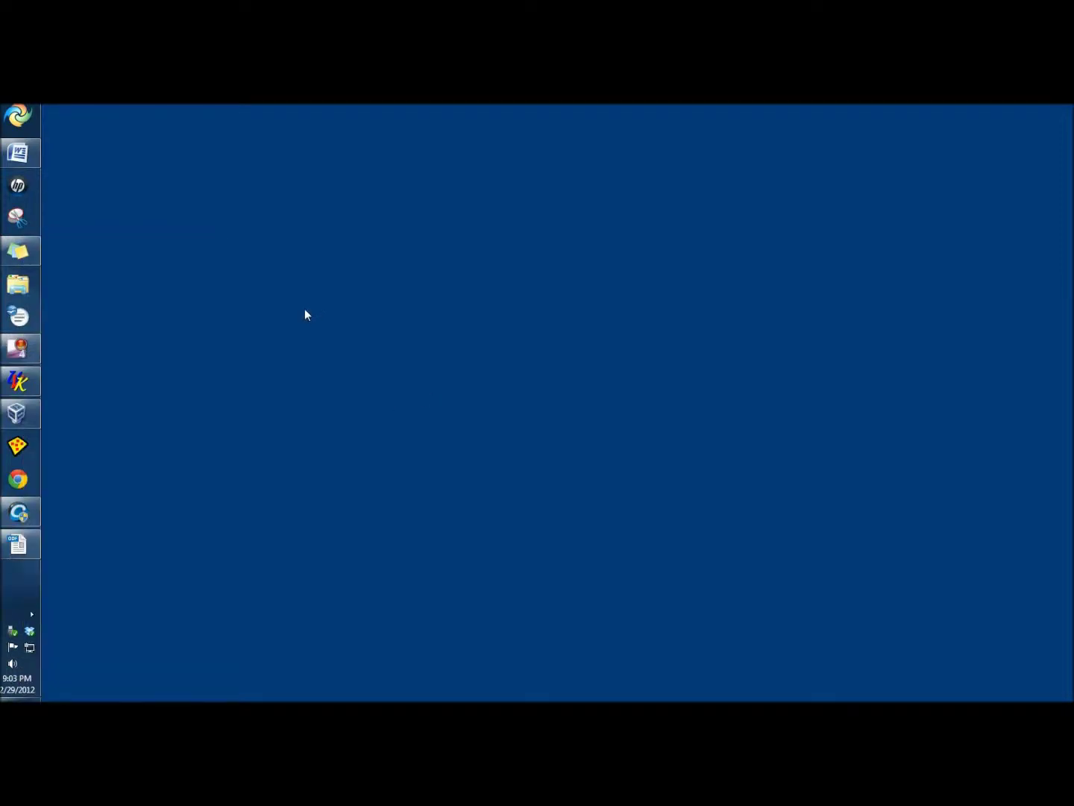
{"action": "right_click", "coordinate": [304, 309]}
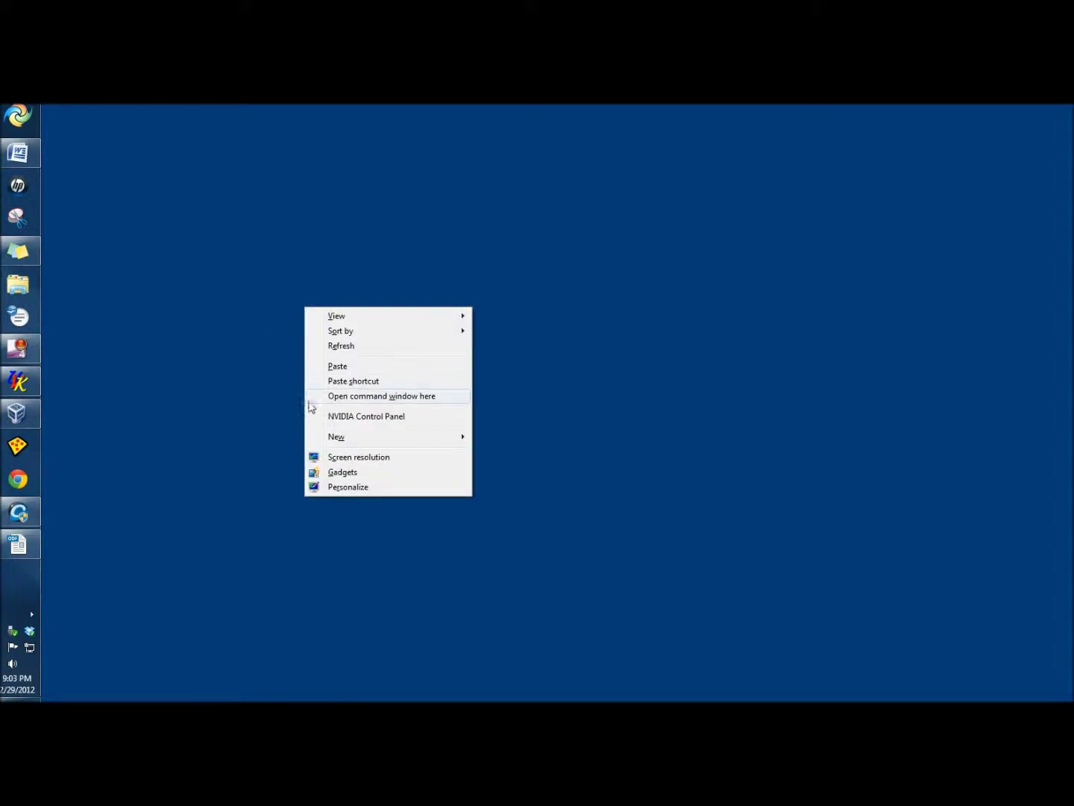
{"action": "left_click", "coordinate": [391, 399]}
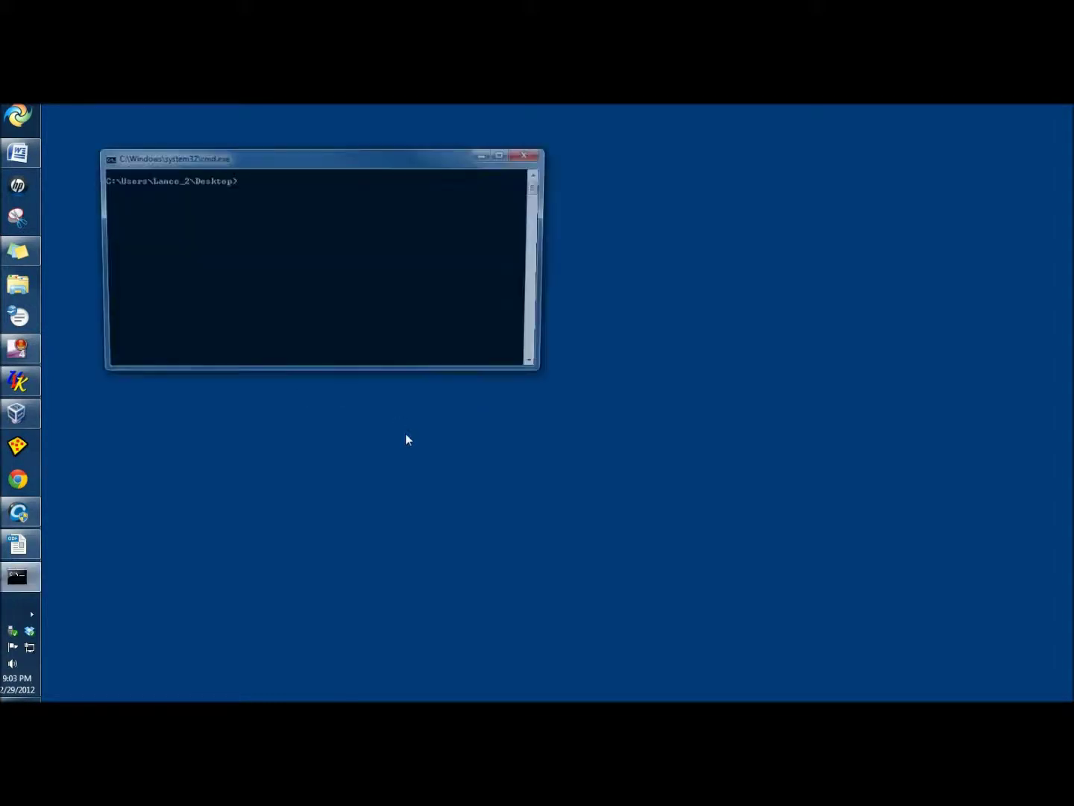
{"action": "left_click", "coordinate": [534, 156]}
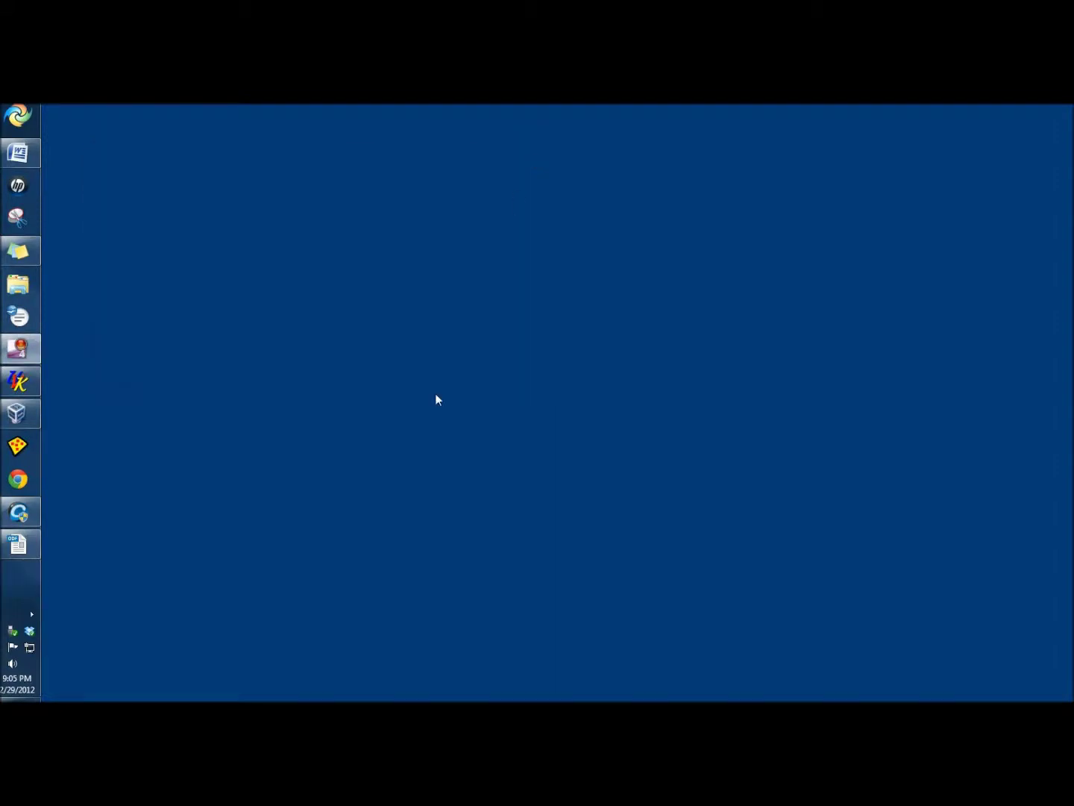